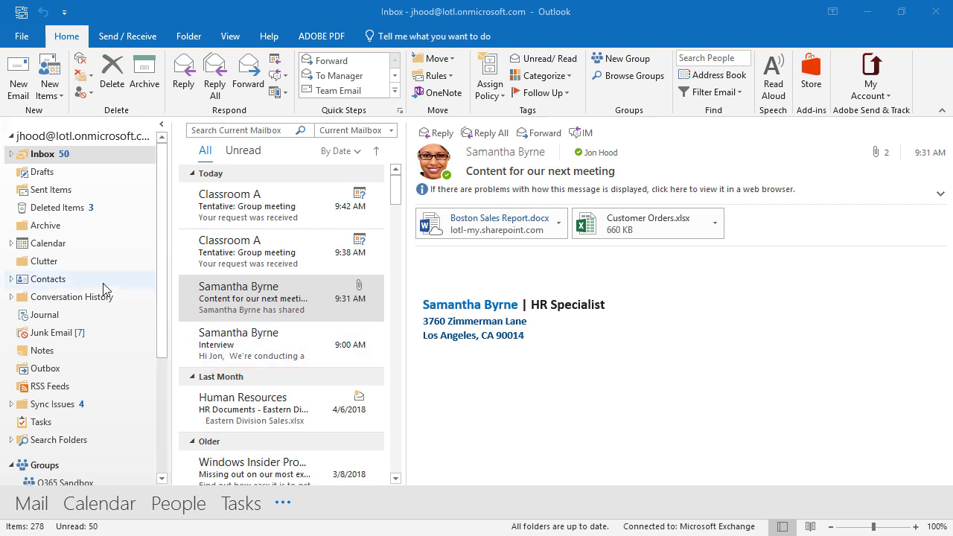
Expand the Inbox subfolders and scroll down to the Groups list showing O365 Sandbox.
click(12, 154)
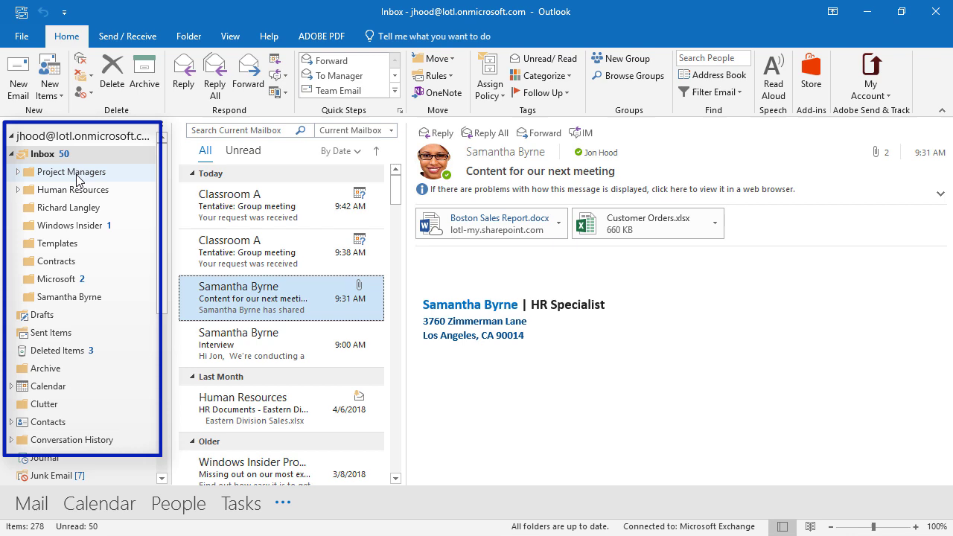
scroll(78, 183, down, 5)
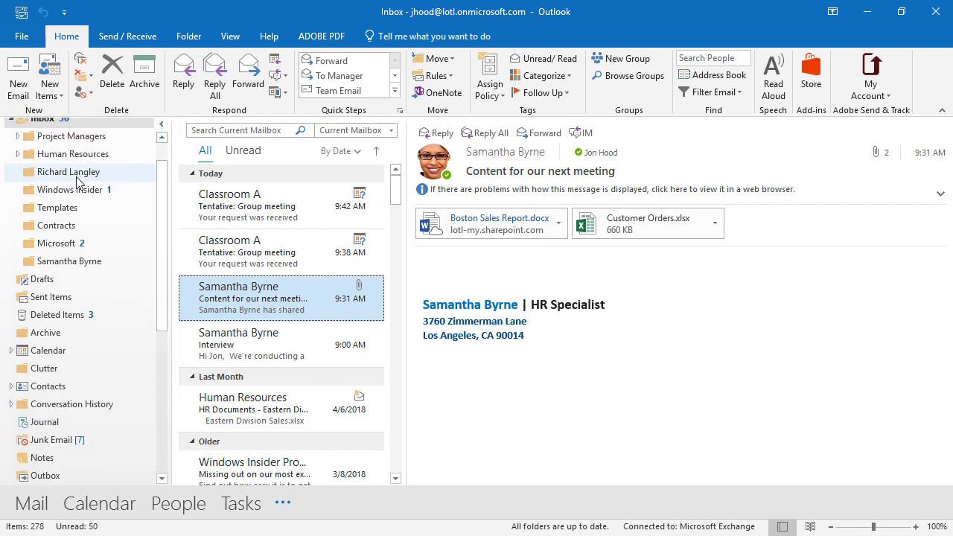
scroll(78, 202, down, 2)
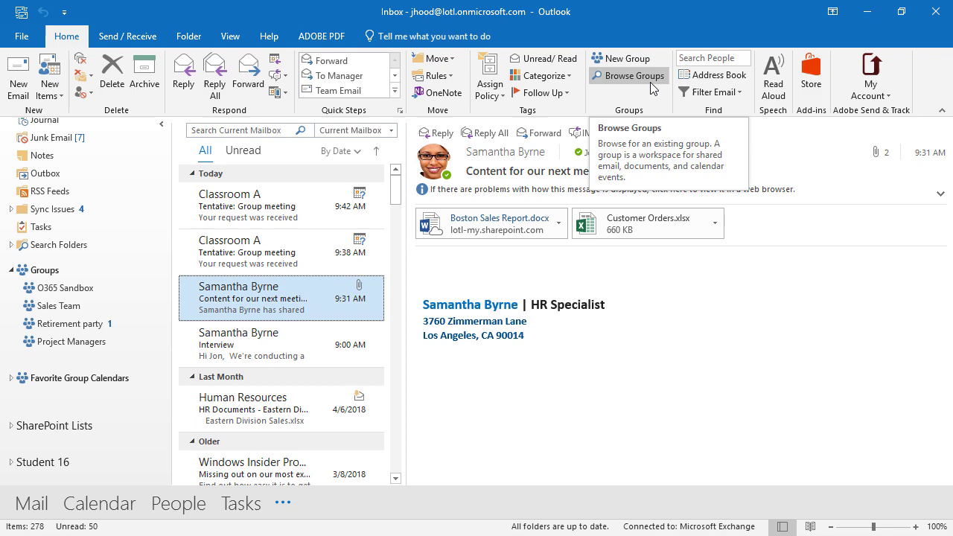
Open the O365 Sandbox group's conversations and try its Calendar and Files buttons.
click(93, 290)
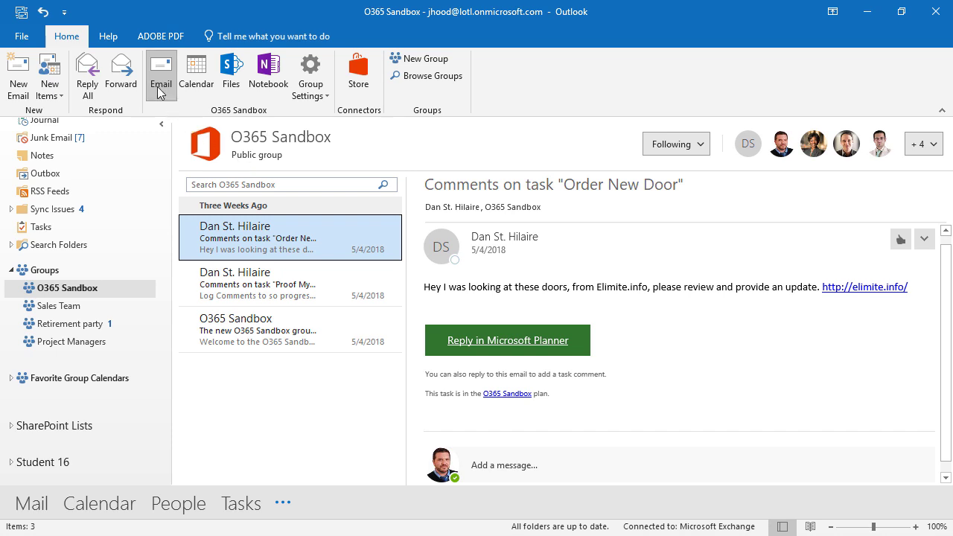
click(198, 83)
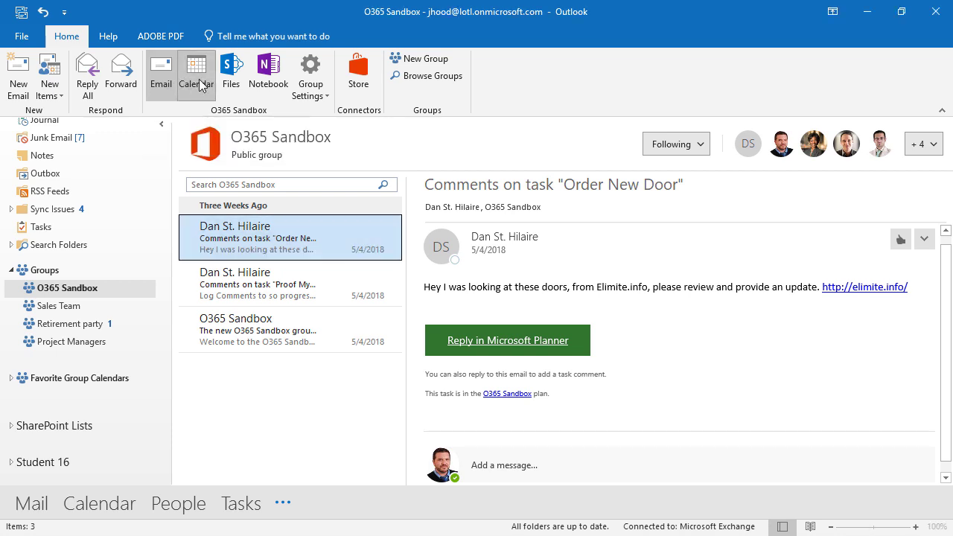
click(231, 74)
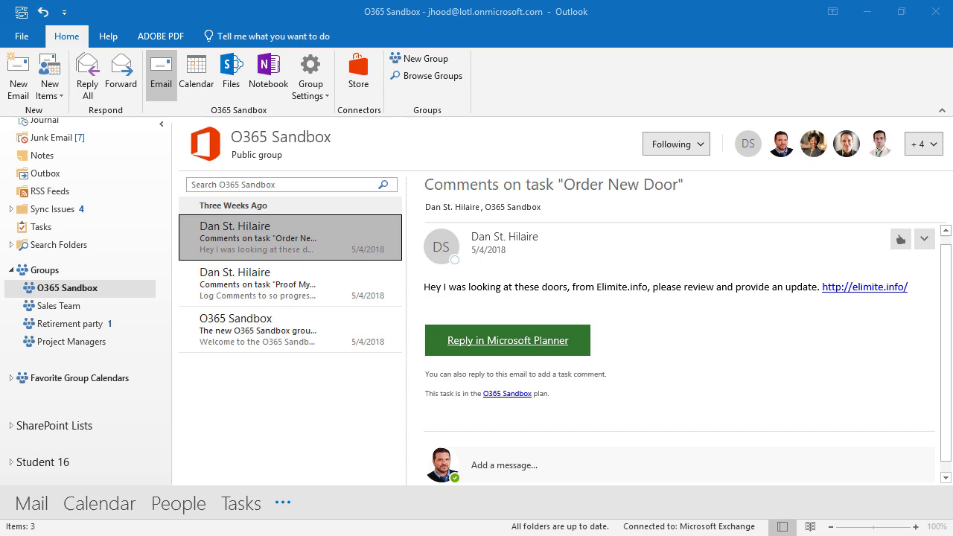
Maximize the O365 Sandbox Documents library and look through its New and alert menus.
drag(720, 215, 534, 13)
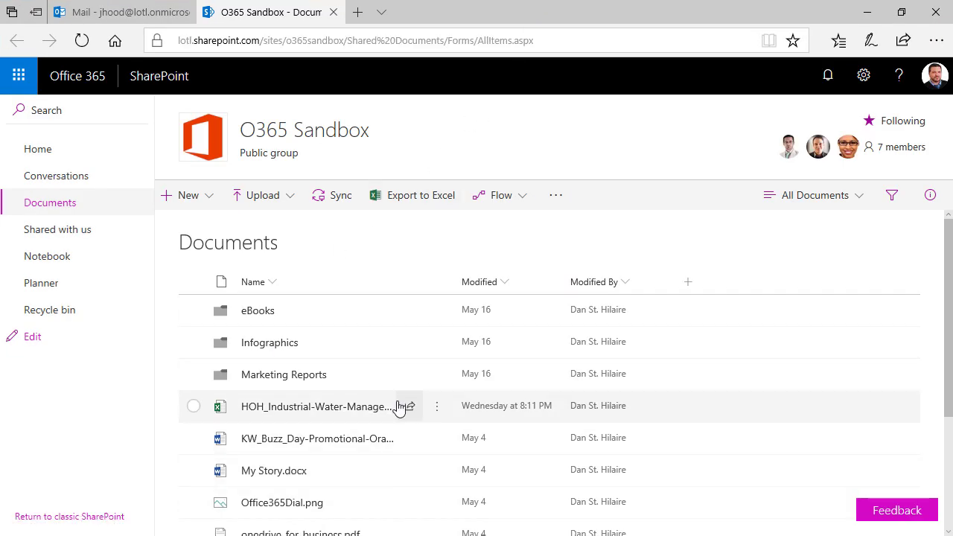
scroll(398, 406, down, 3)
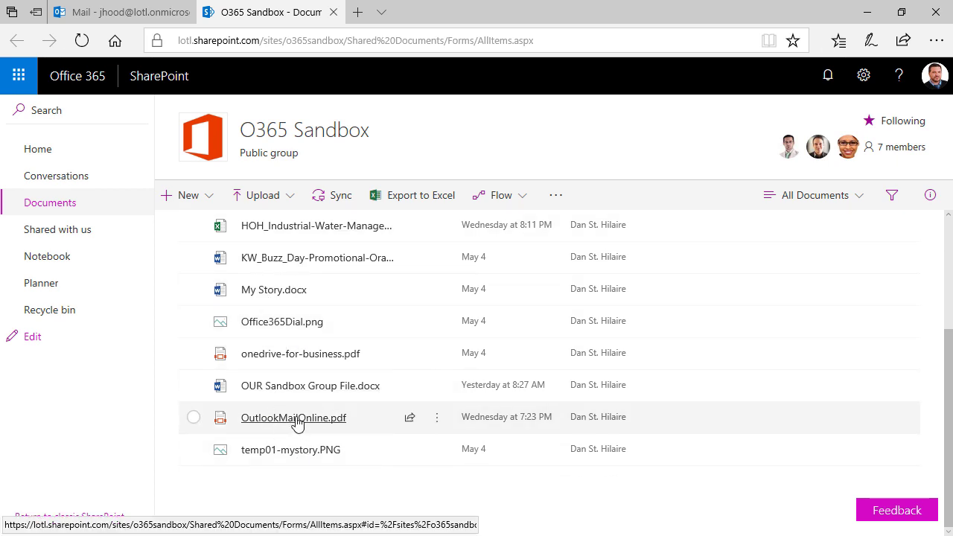
click(211, 196)
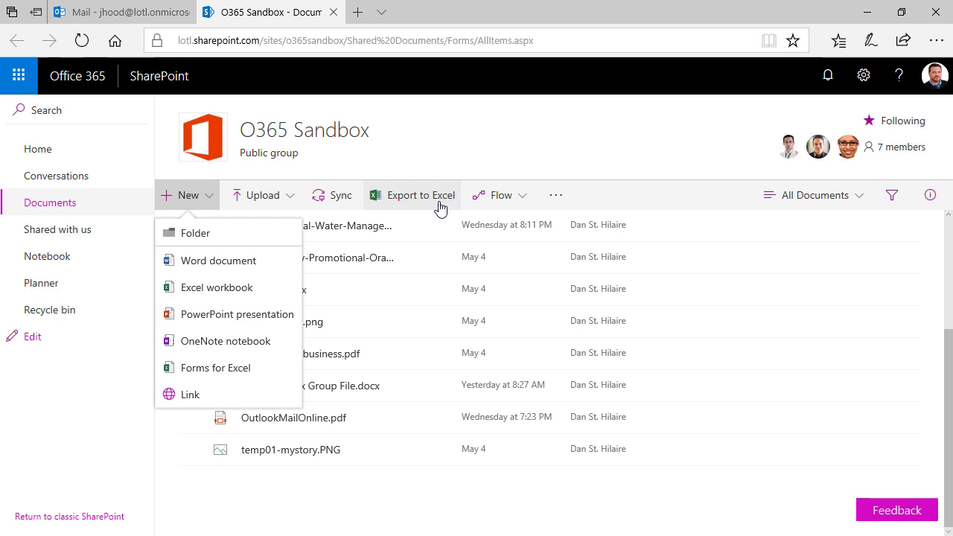
click(555, 198)
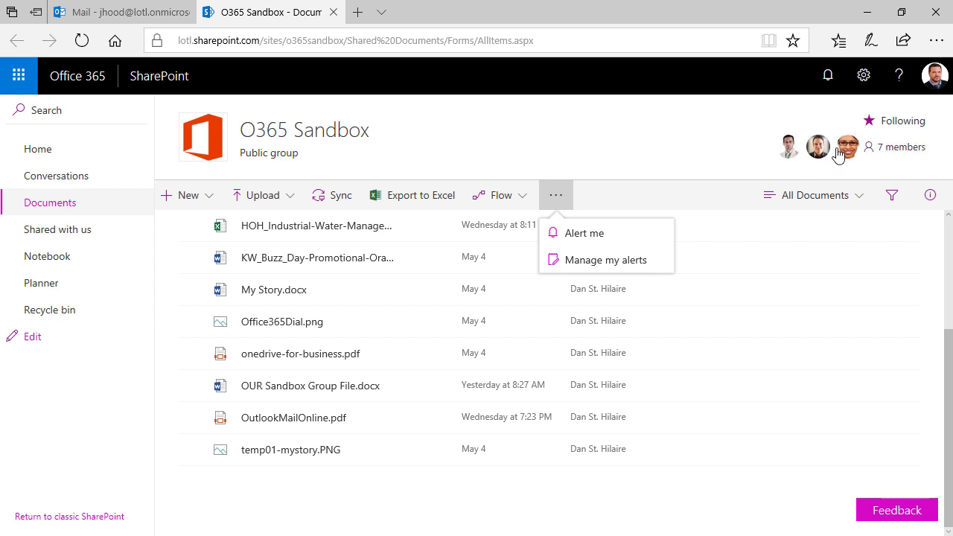
View the 7 group members and check owner and member role options without changing them.
click(900, 152)
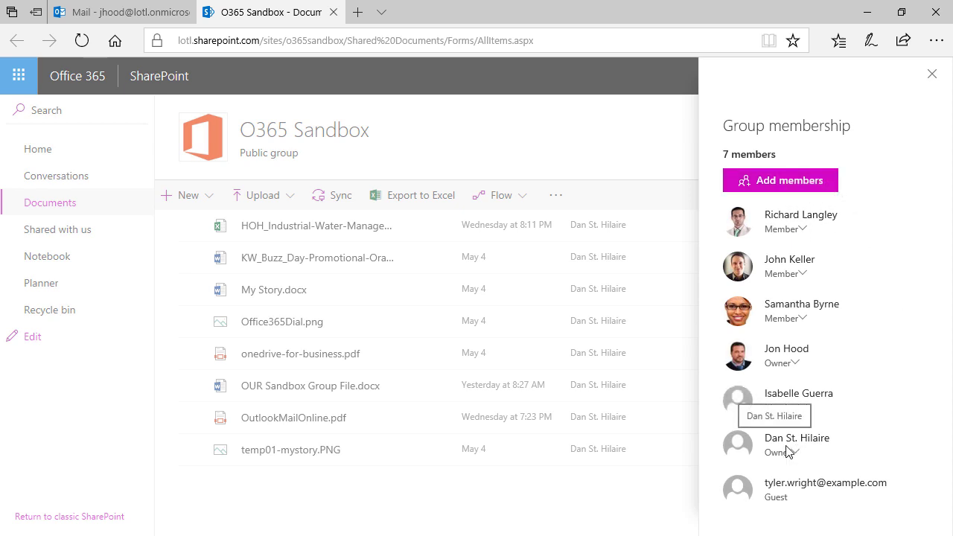
click(795, 366)
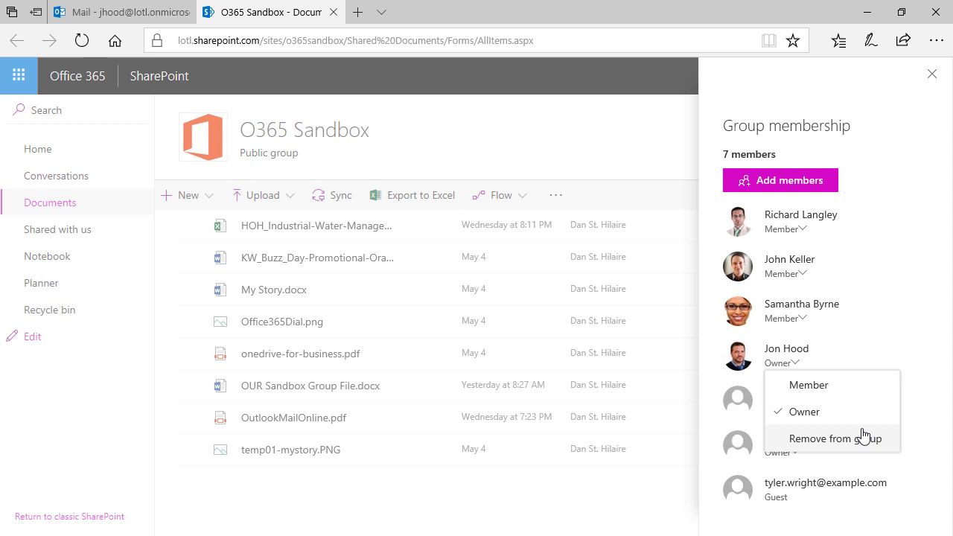
click(800, 326)
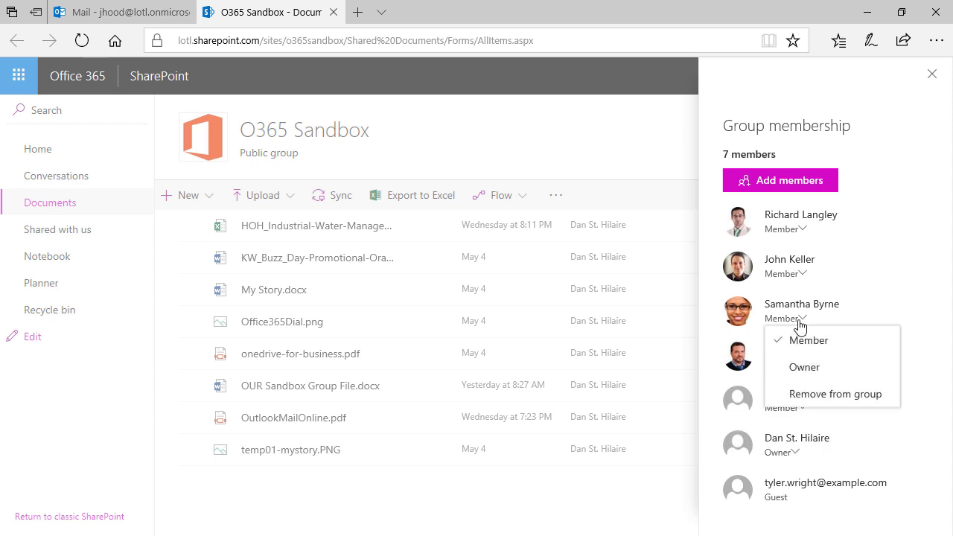
click(944, 324)
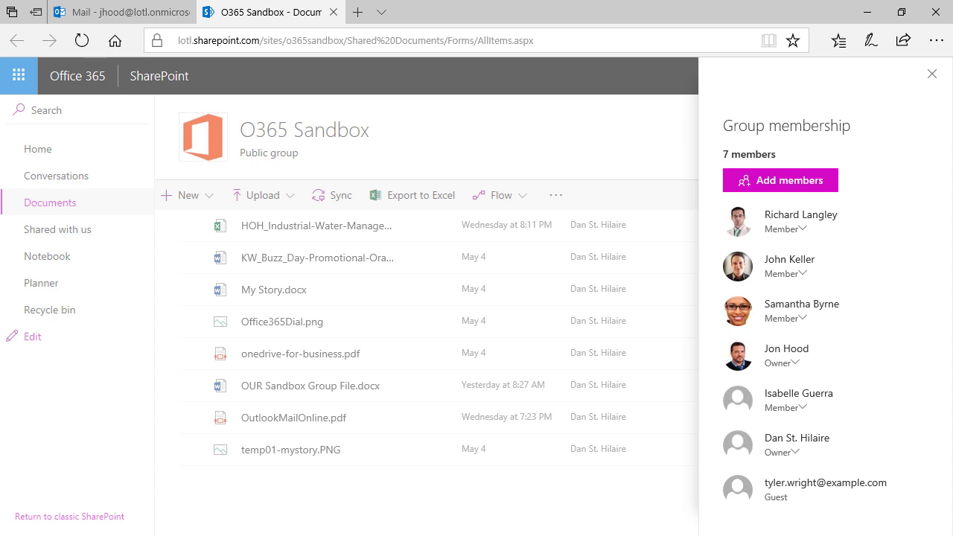
Close the membership panel, visit the group's Planner board, then close the Planner and Documents tabs.
click(932, 73)
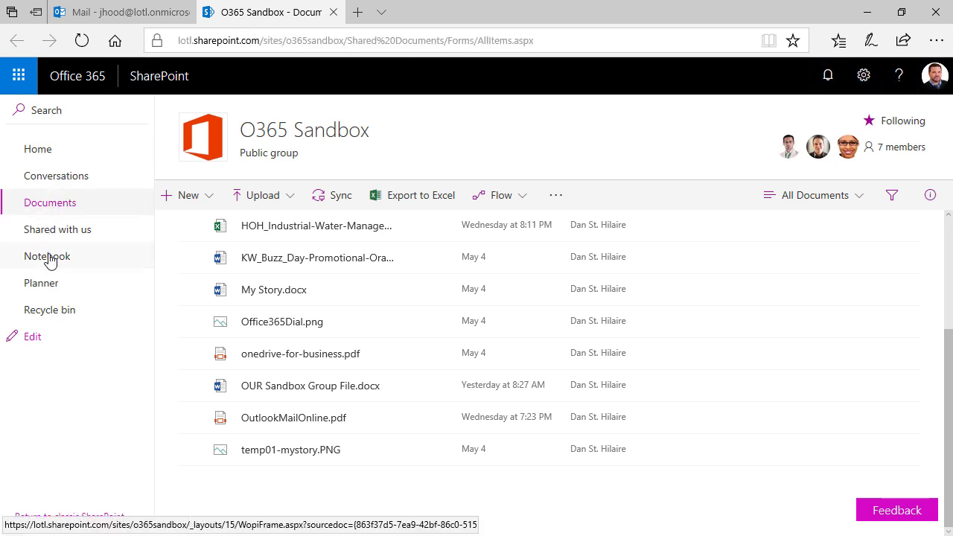
click(54, 292)
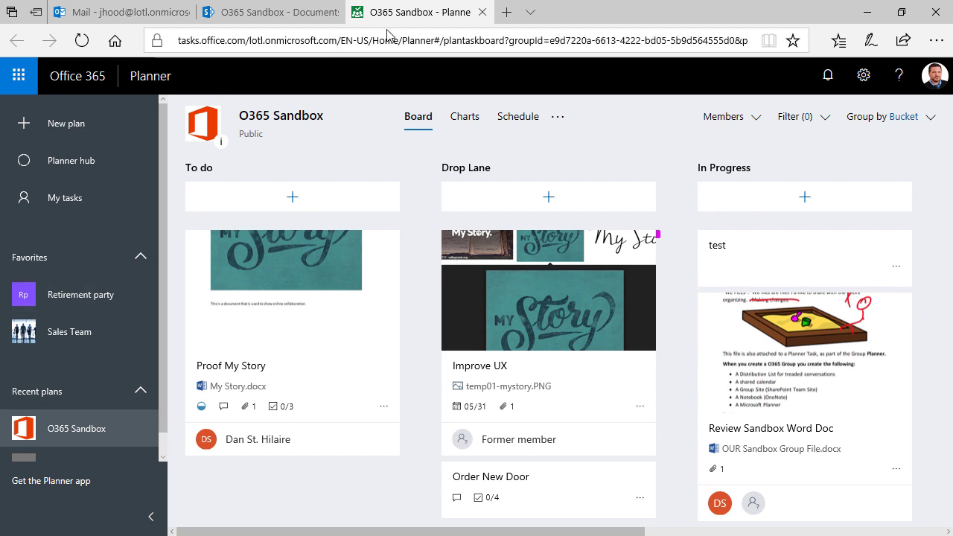
click(482, 12)
click(333, 12)
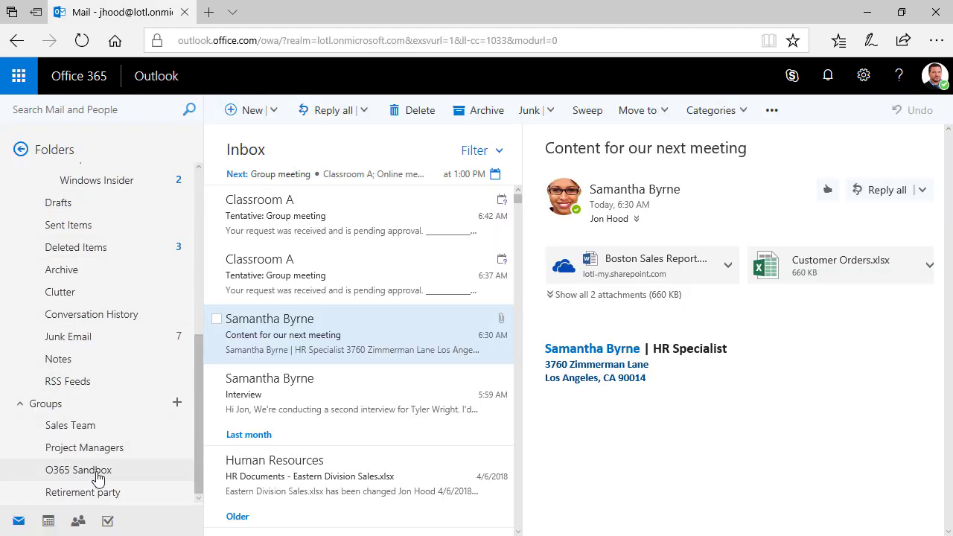
Show the O365 Sandbox group's conversations in Outlook on the web.
click(79, 470)
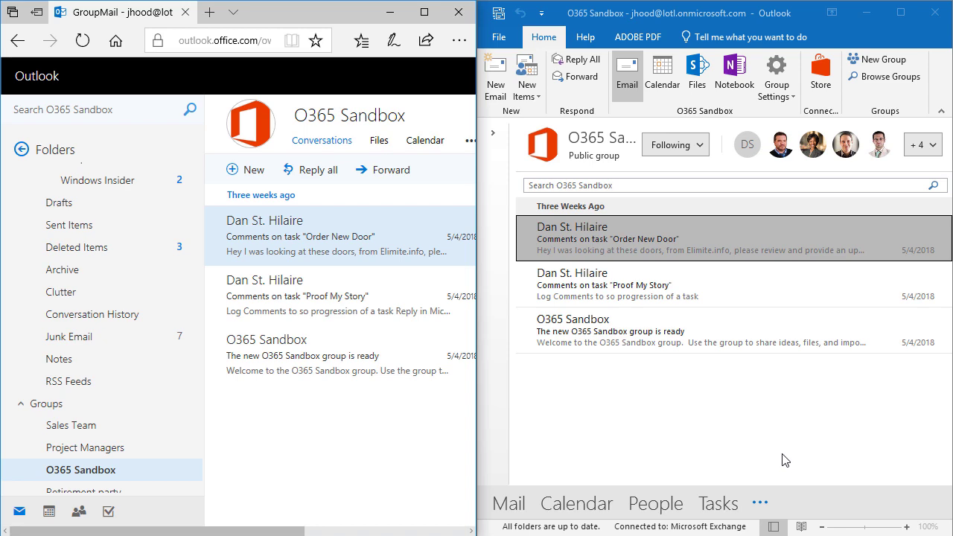
Maximize desktop Outlook and add the O365 Sandbox group to Favorites.
click(899, 22)
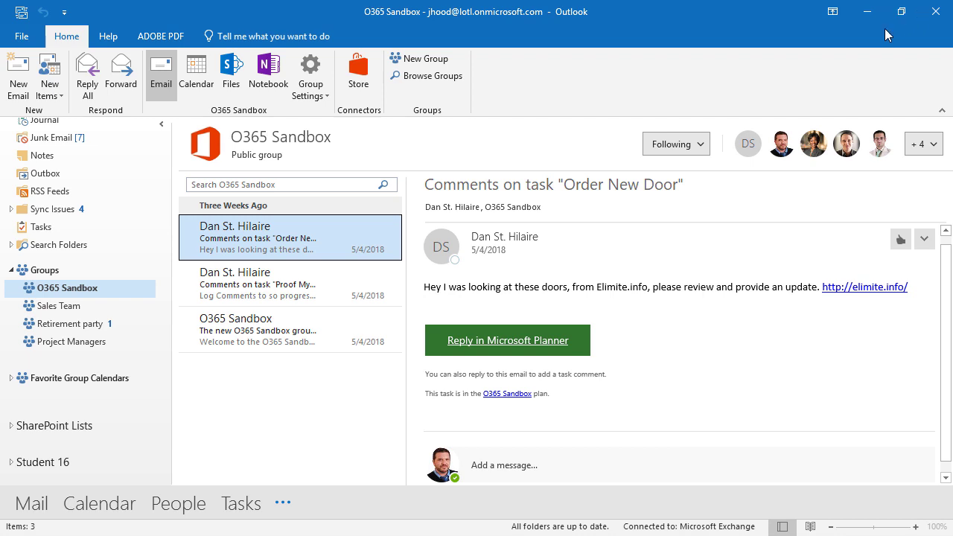
right_click(84, 289)
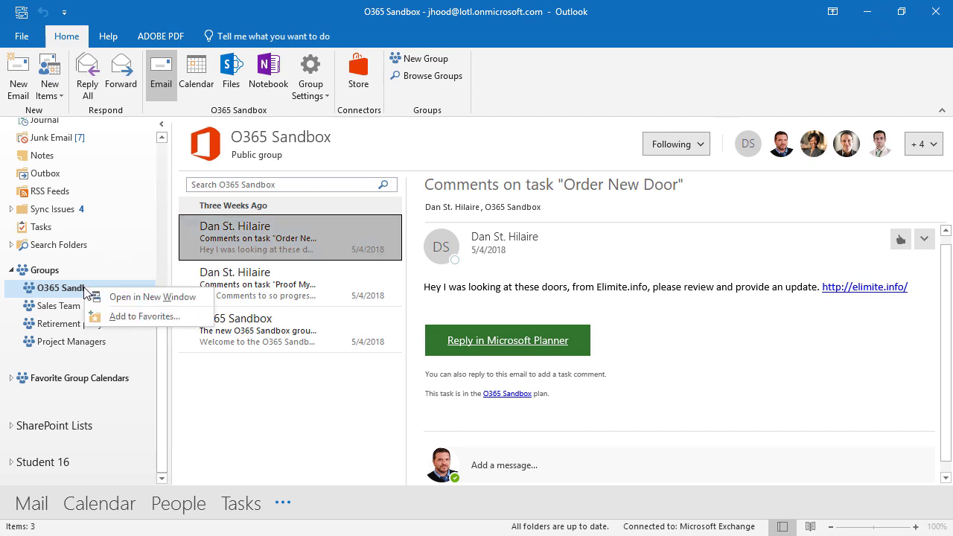
click(111, 316)
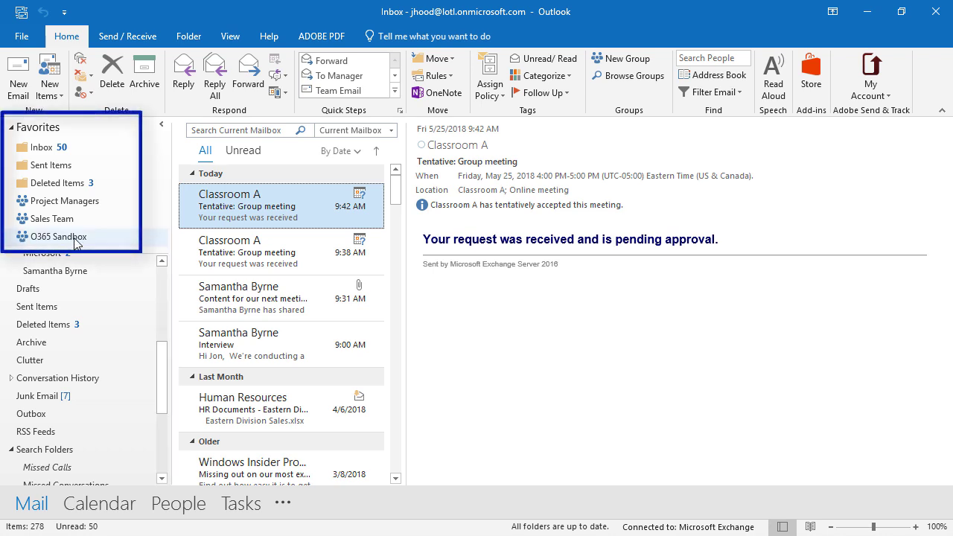
scroll(82, 313, down, 3)
scroll(83, 328, down, 2)
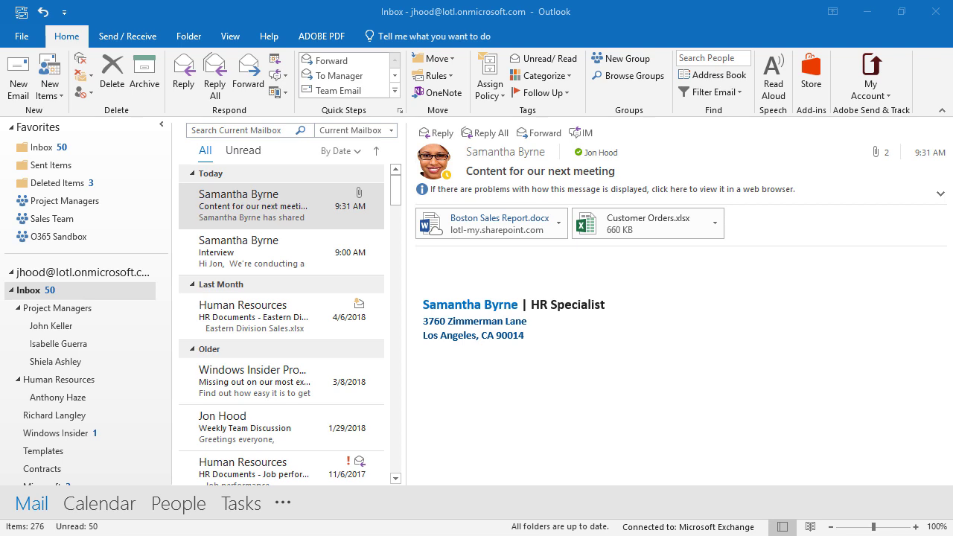
Start a new email and browse the O365 Sandbox group files for an attachment.
click(21, 82)
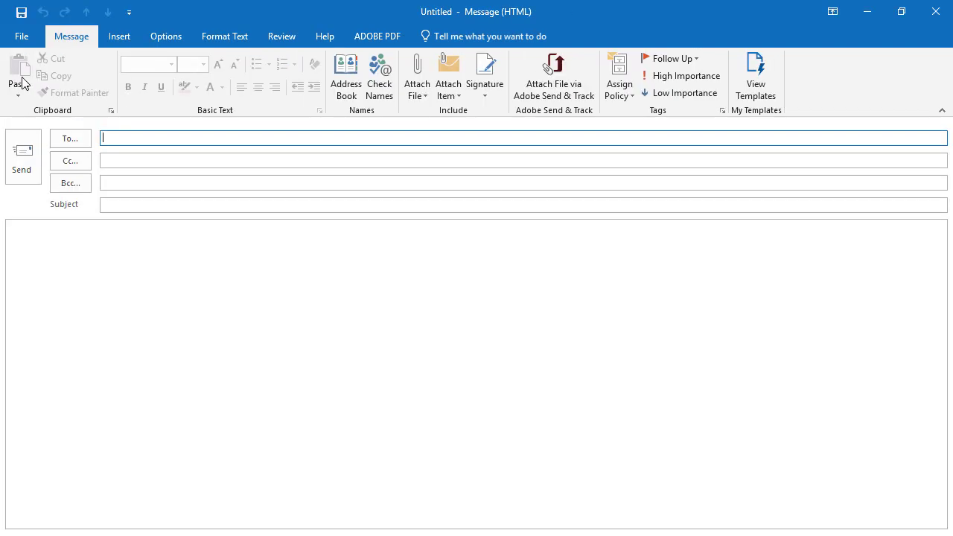
click(417, 85)
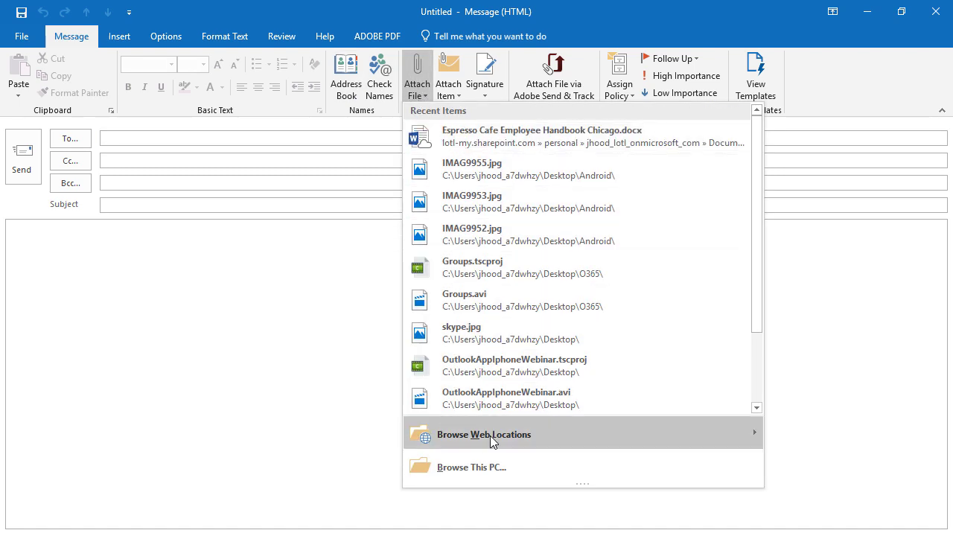
mouse_move(492, 438)
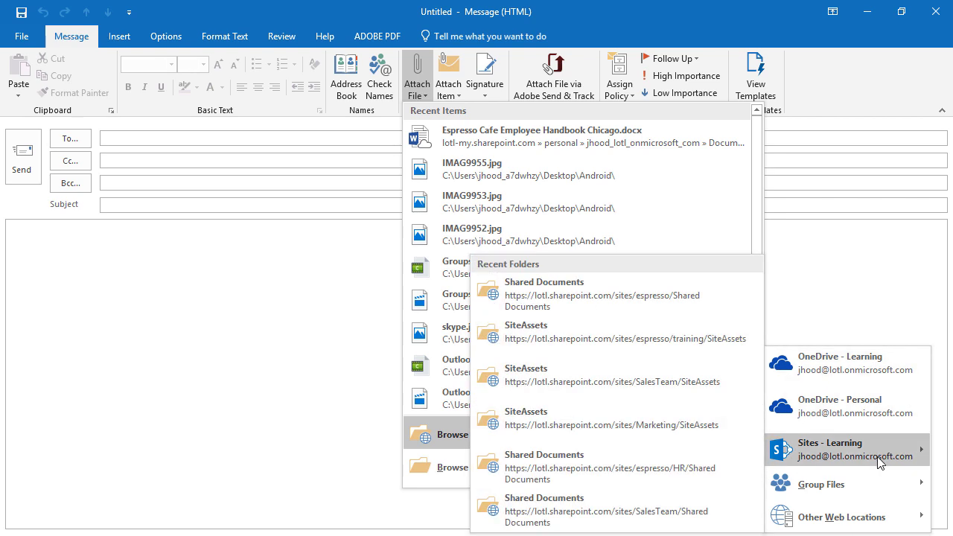
mouse_move(866, 483)
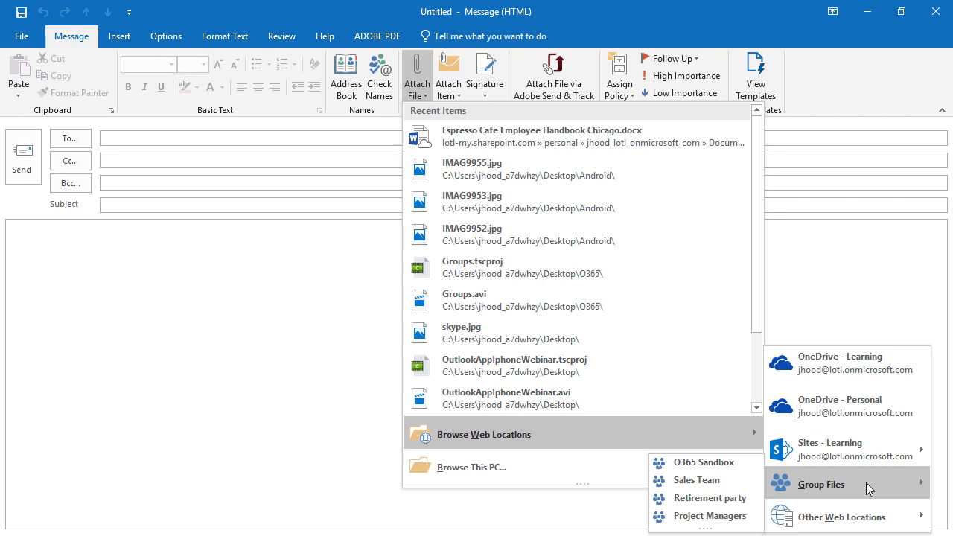
click(721, 458)
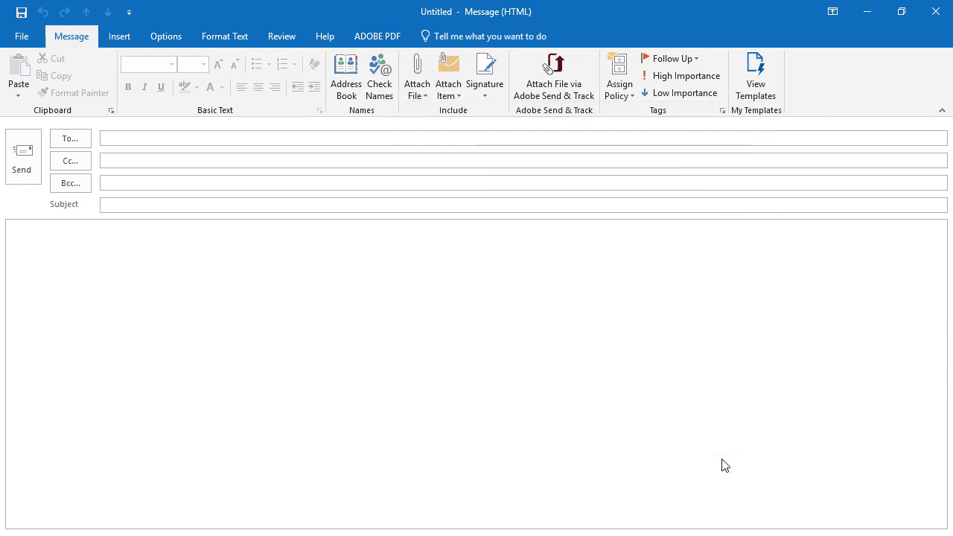
Attach onedrive-for-business.pdf as a shared link, then close the message.
drag(468, 181, 470, 254)
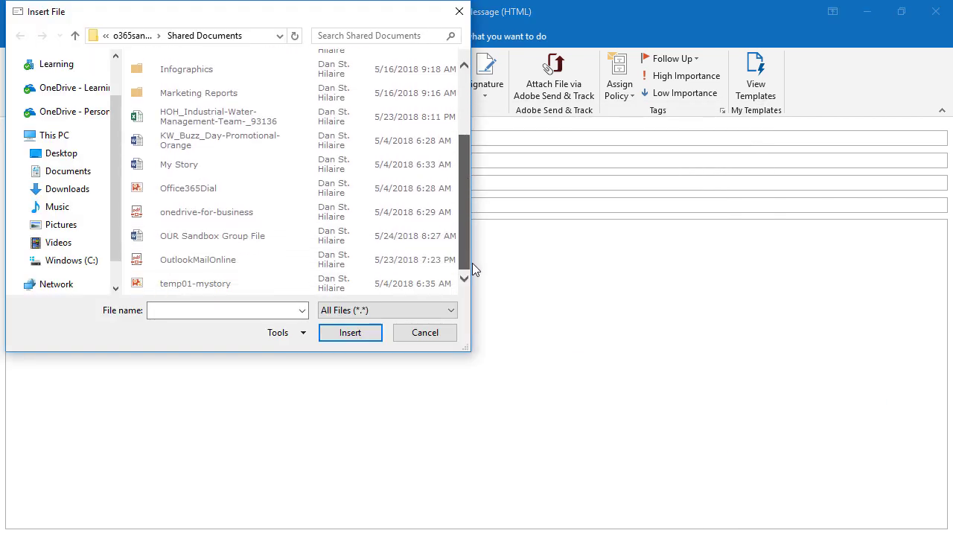
double_click(247, 213)
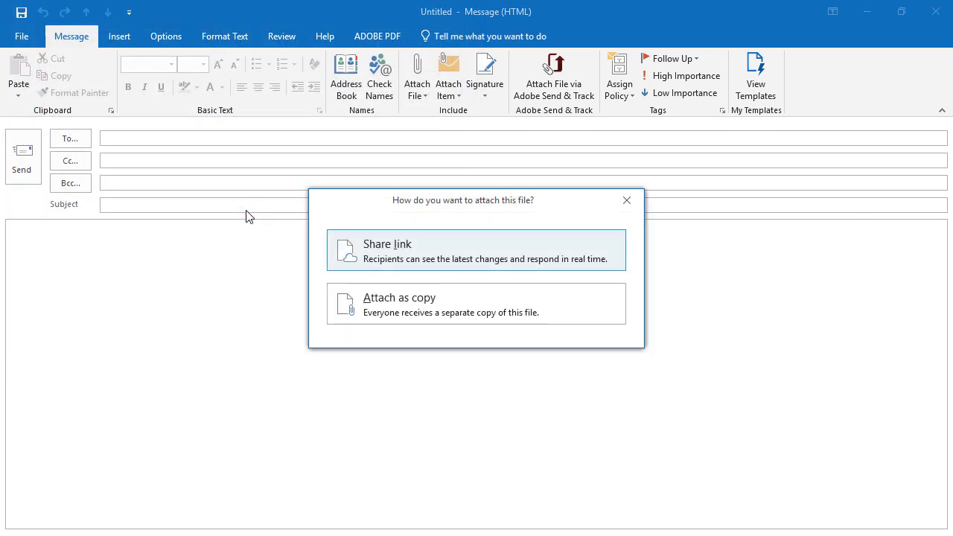
click(344, 247)
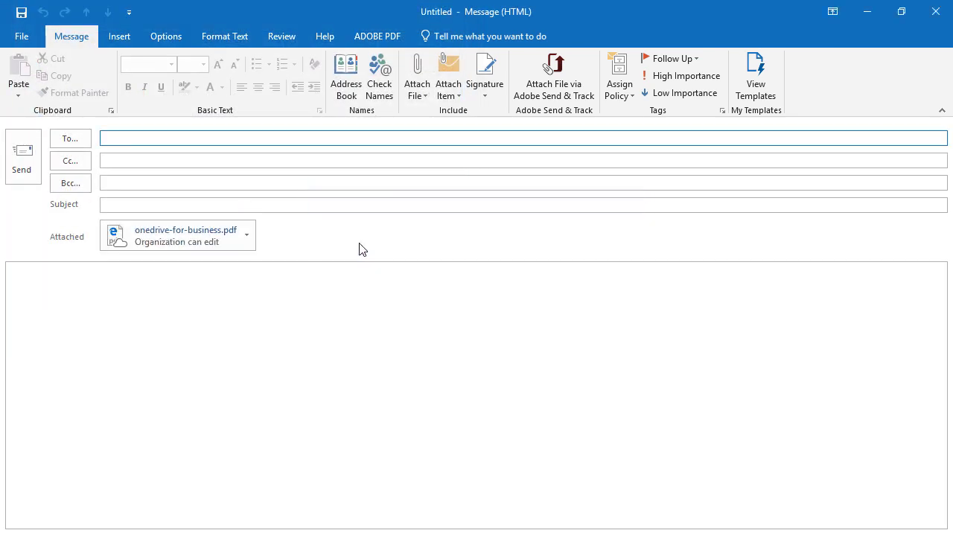
click(936, 11)
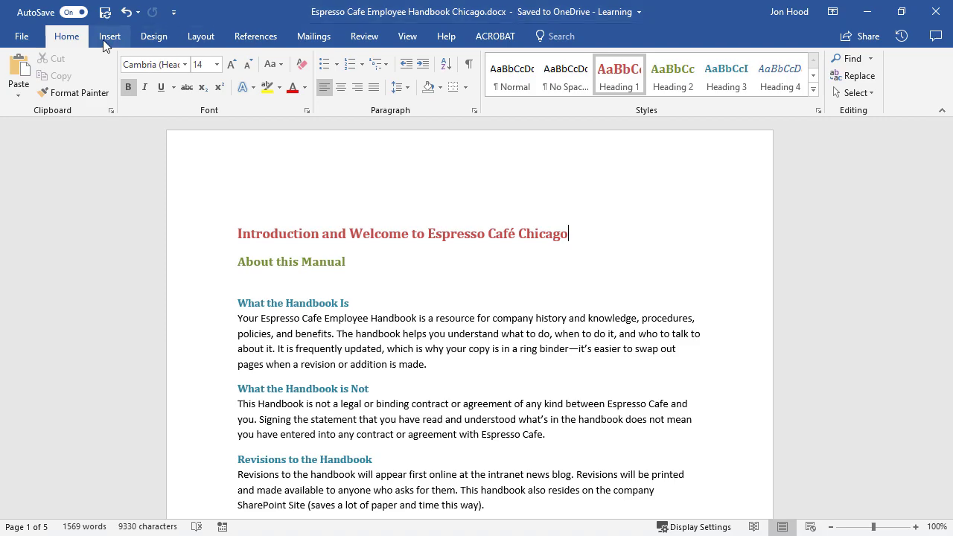
Save a copy of Espresso Cafe Employee Handbook Chicago.docx to the O365 Sandbox Documents library.
click(22, 37)
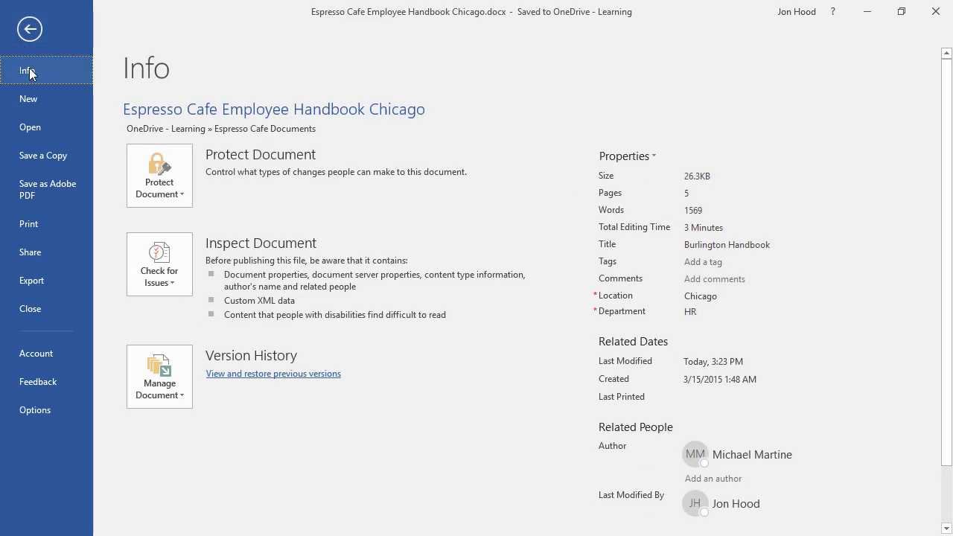
click(45, 157)
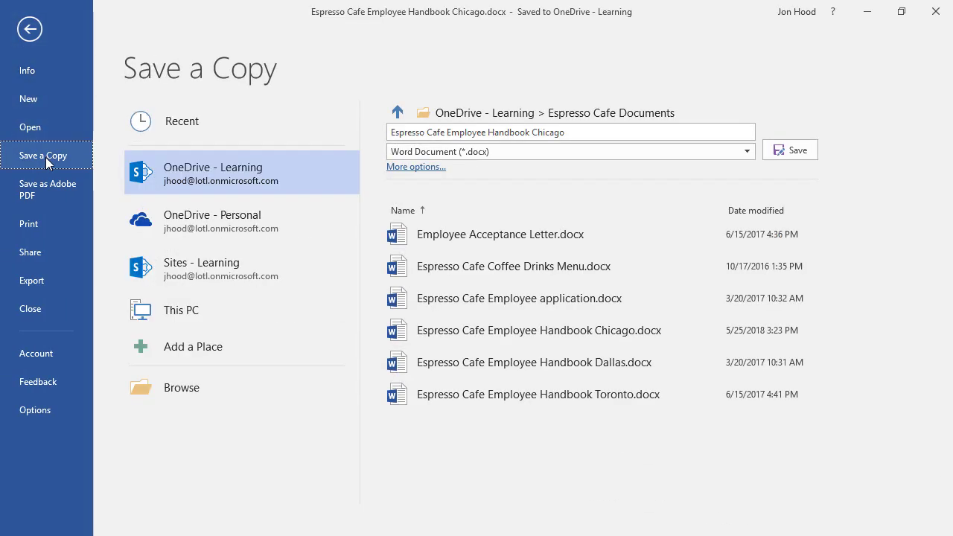
click(205, 260)
scroll(476, 432, down, 3)
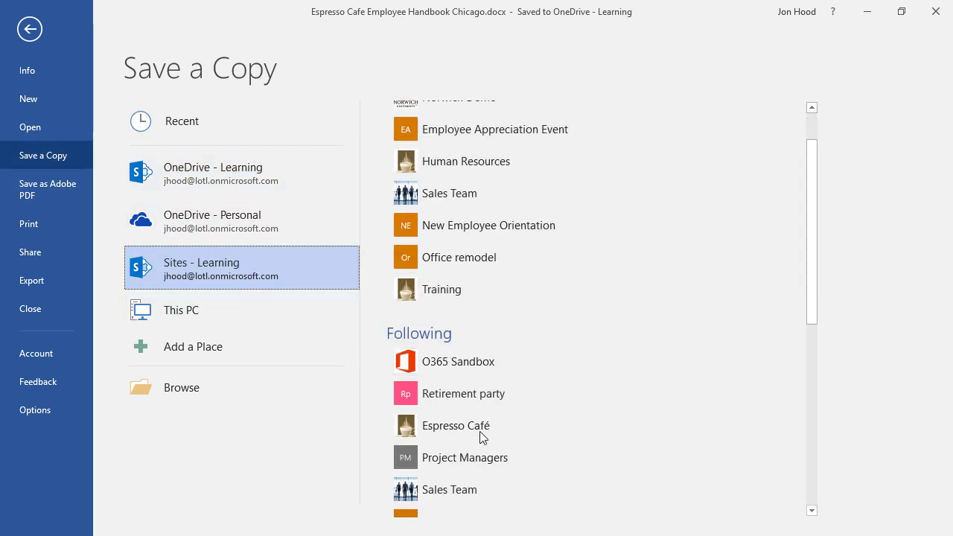
click(492, 368)
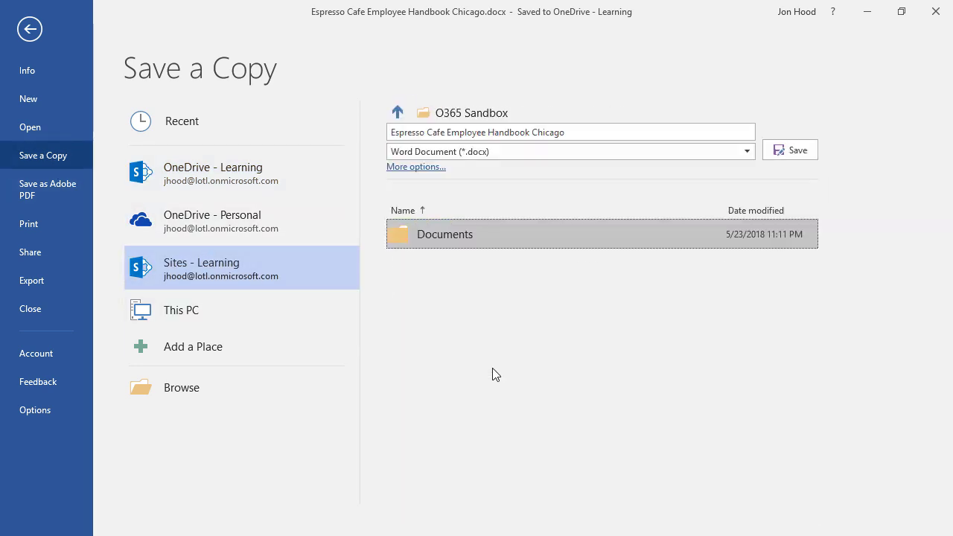
click(329, 356)
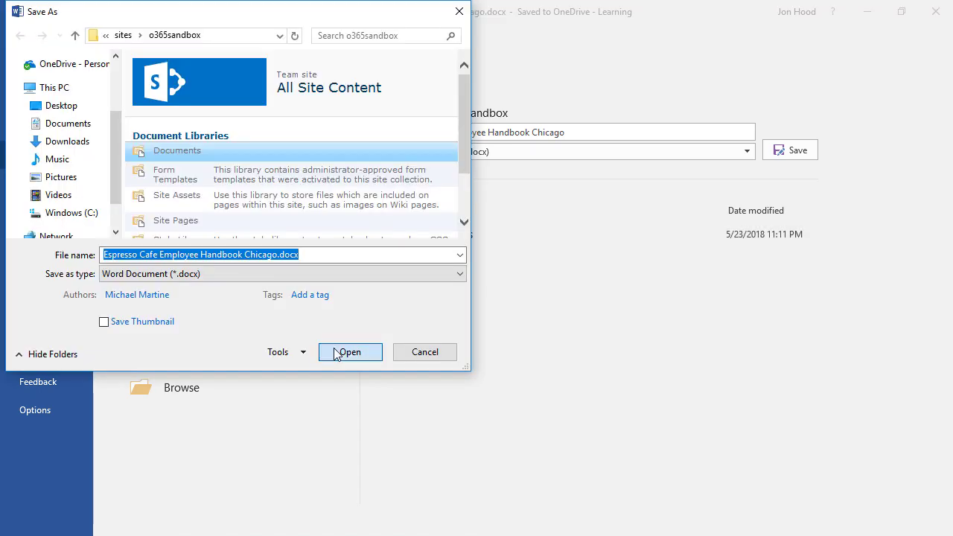
click(350, 352)
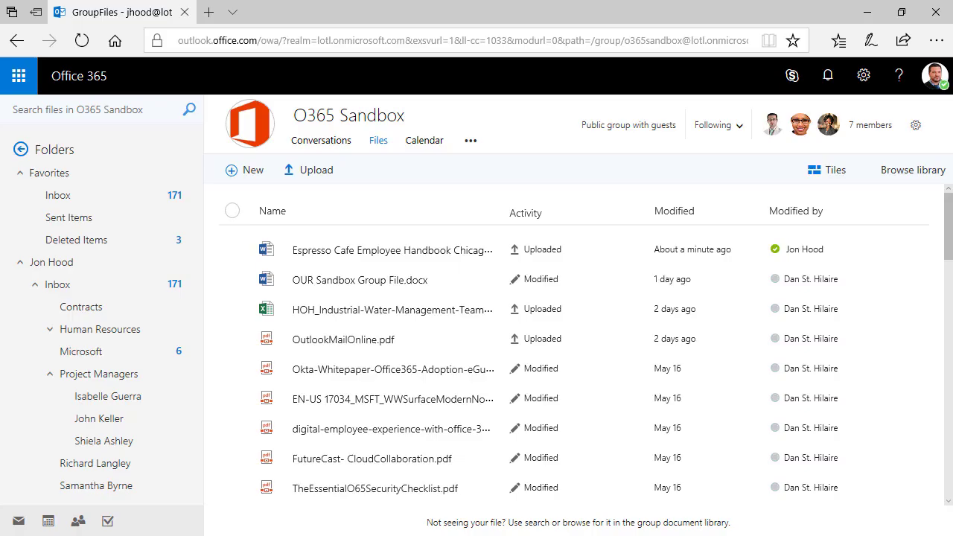